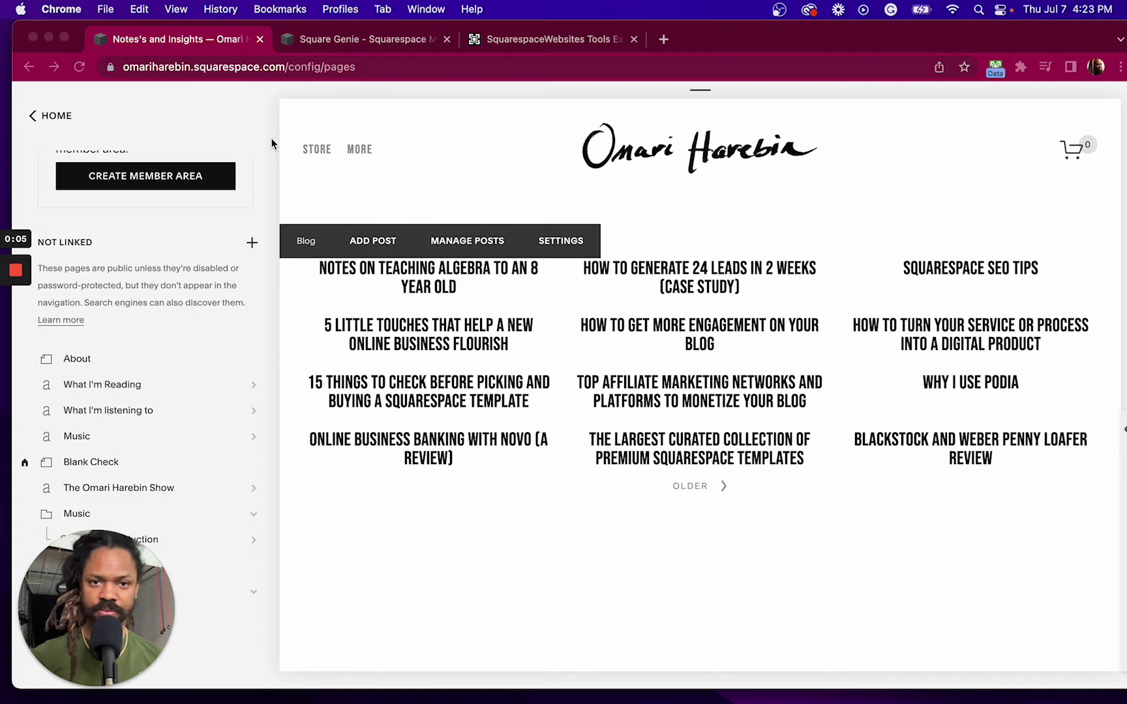
- View the SquarespaceWebsites Tools product page, then return to the 7.0 pages editor and check the extension panel
{"action": "left_click", "coordinate": [549, 40]}
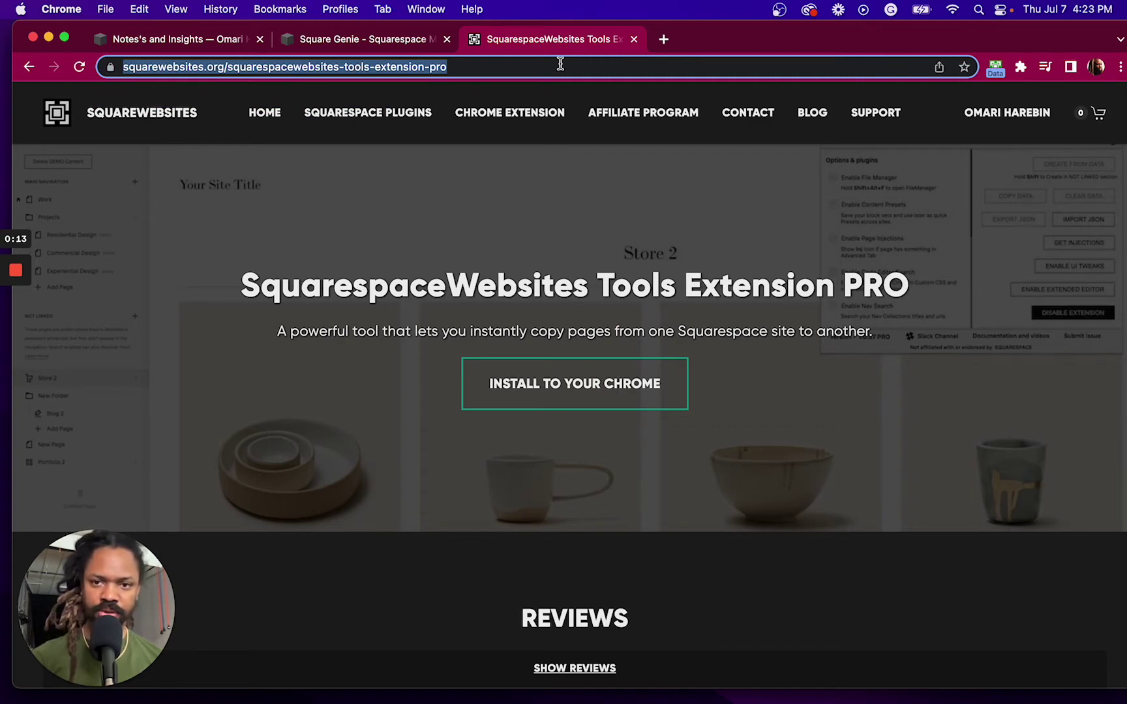
{"action": "left_click", "coordinate": [195, 43]}
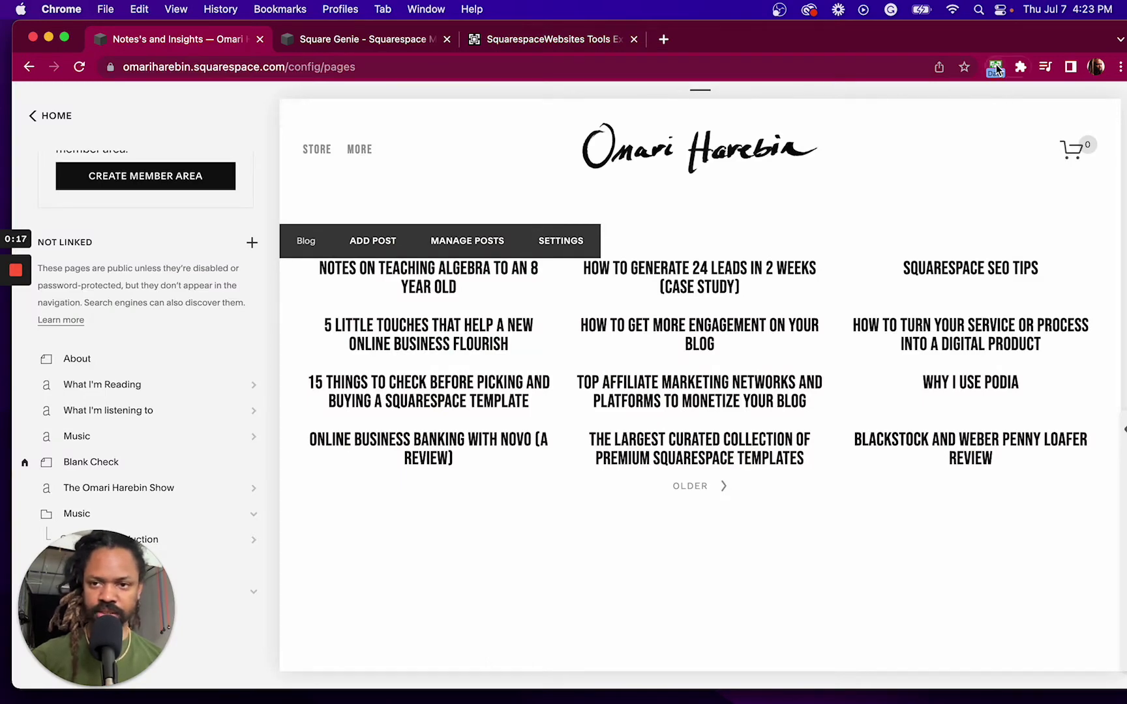
{"action": "left_click", "coordinate": [996, 68]}
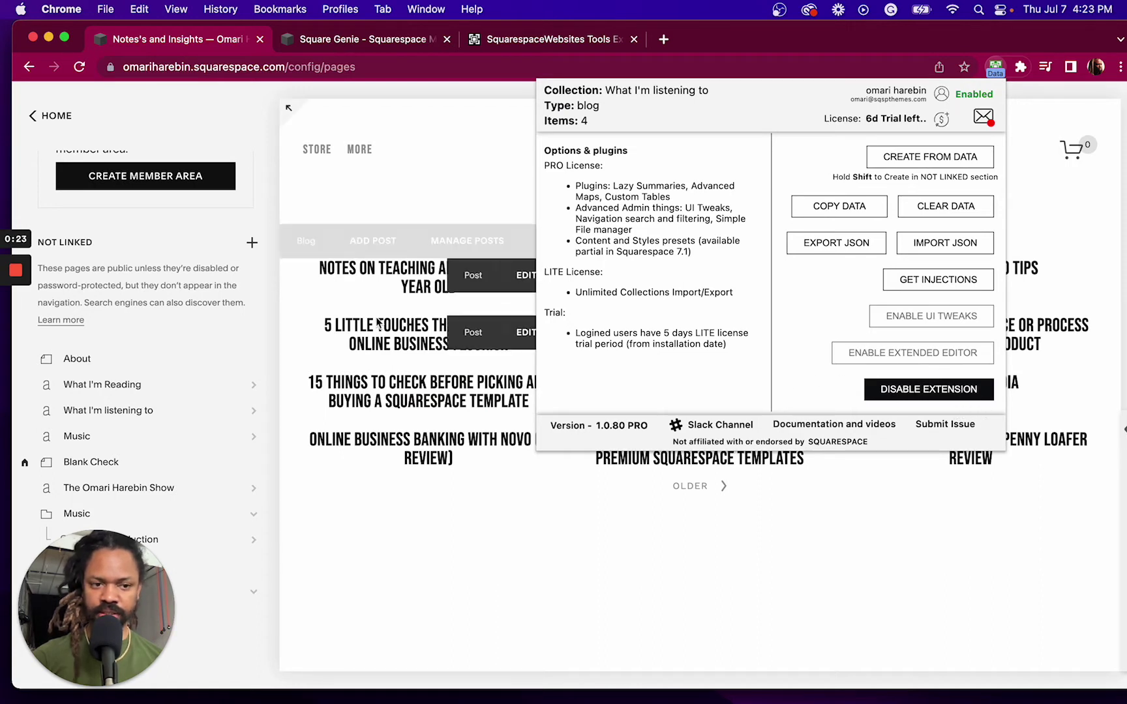
{"action": "left_click", "coordinate": [145, 281]}
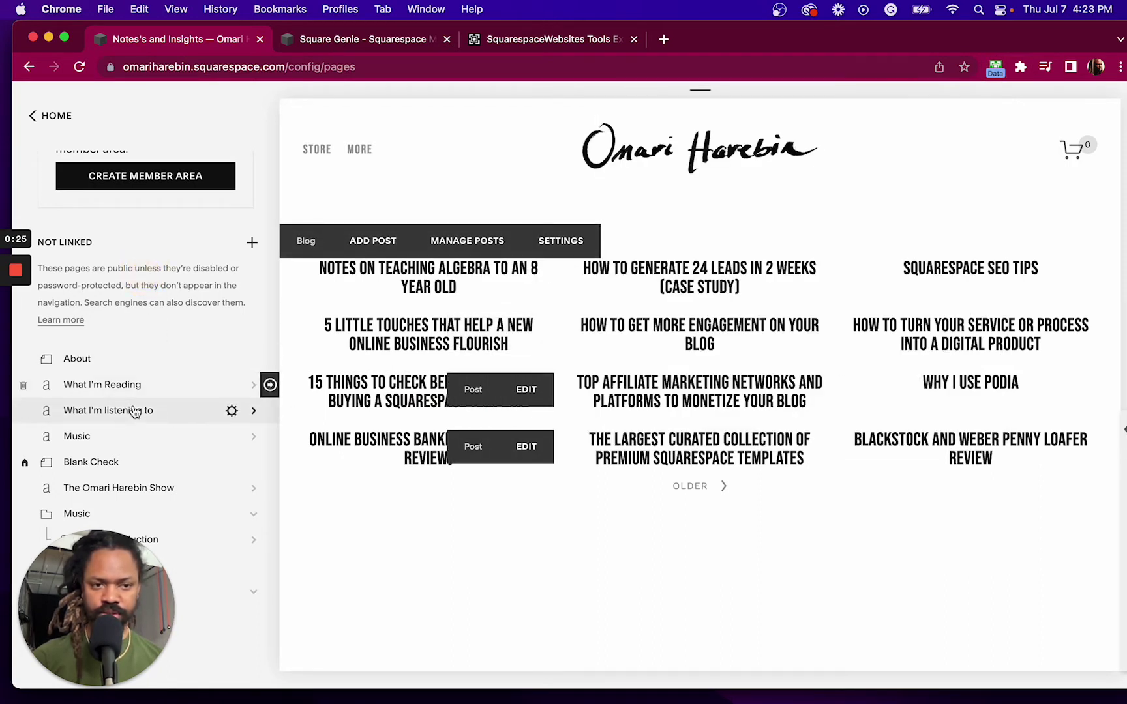
- Capture the What I'm listening to collection data and confirm the extension shows a blog with 4 items
{"action": "scroll", "coordinate": [133, 359], "scroll_direction": "up", "scroll_amount": 10}
{"action": "scroll", "coordinate": [133, 358], "scroll_direction": "down", "scroll_amount": 8}
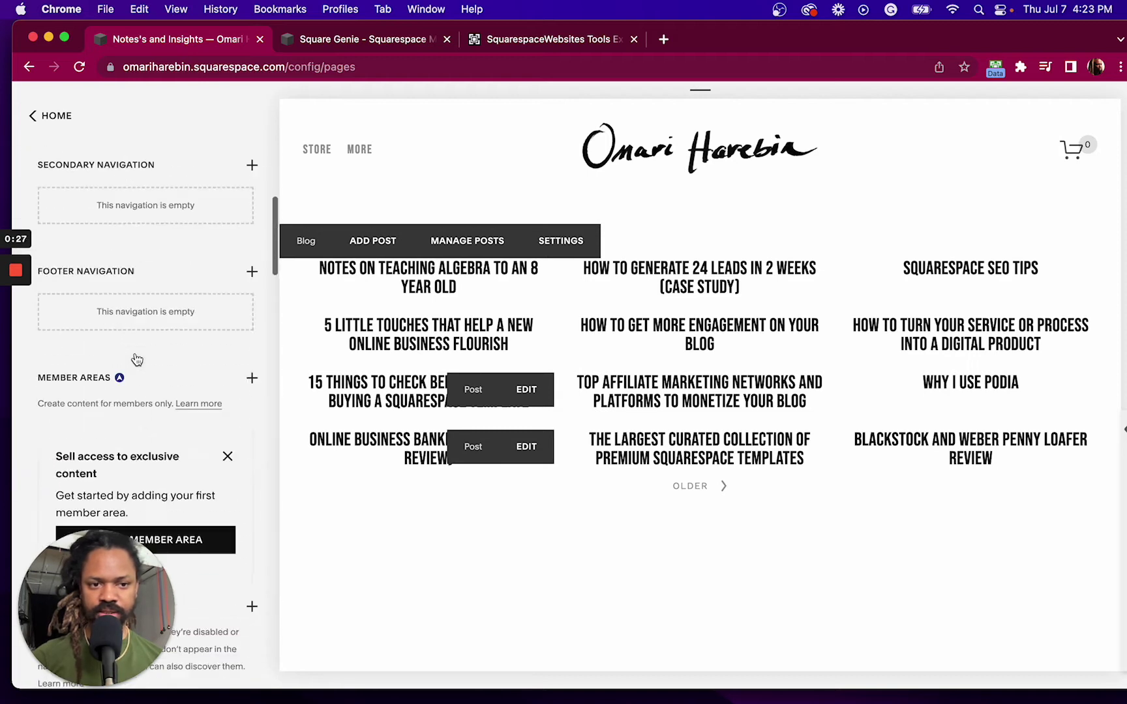
{"action": "scroll", "coordinate": [135, 358], "scroll_direction": "down", "scroll_amount": 4}
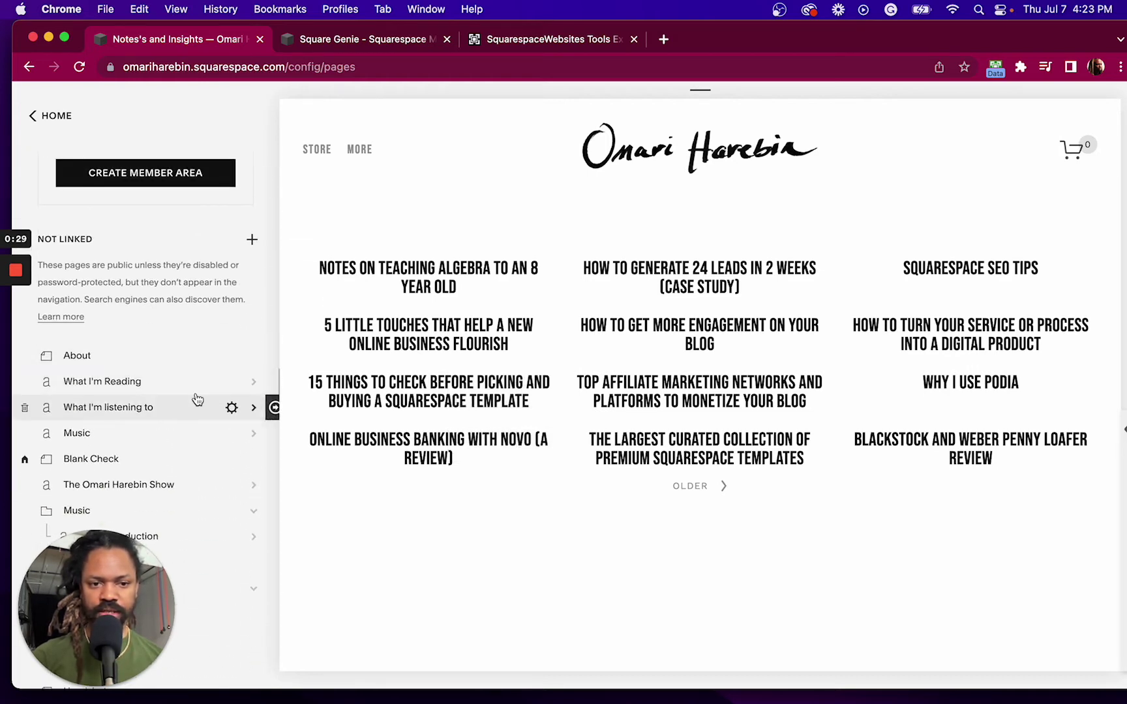
{"action": "mouse_move", "coordinate": [275, 396]}
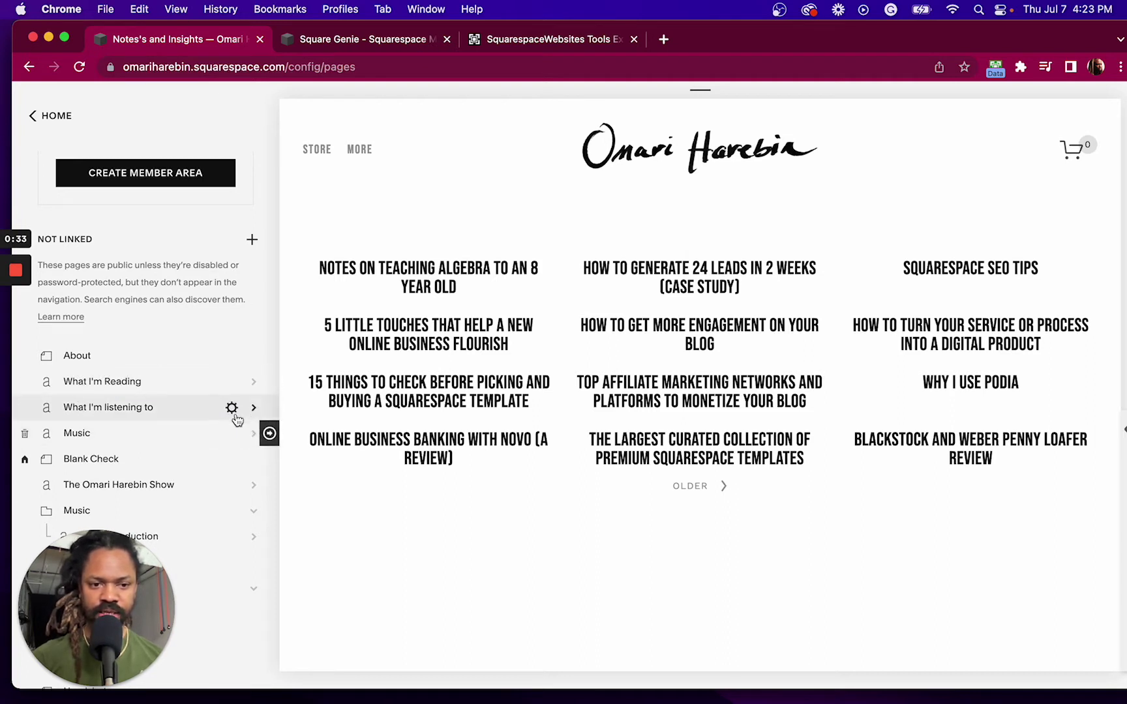
{"action": "mouse_move", "coordinate": [215, 409]}
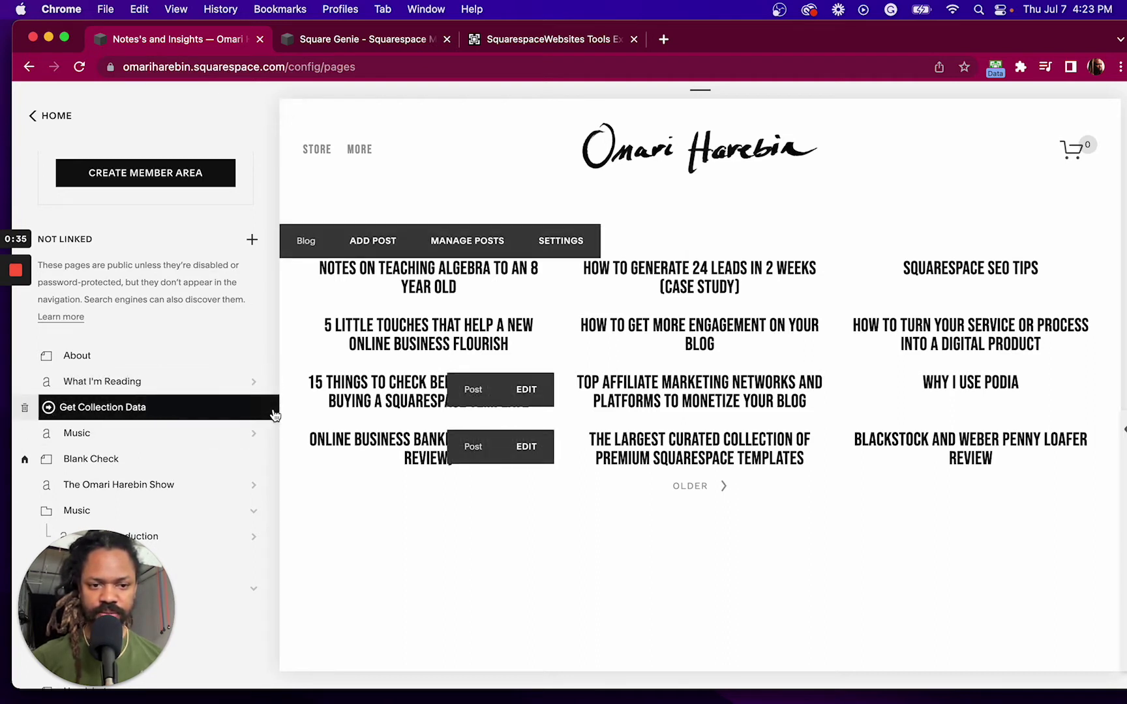
{"action": "left_click", "coordinate": [103, 409]}
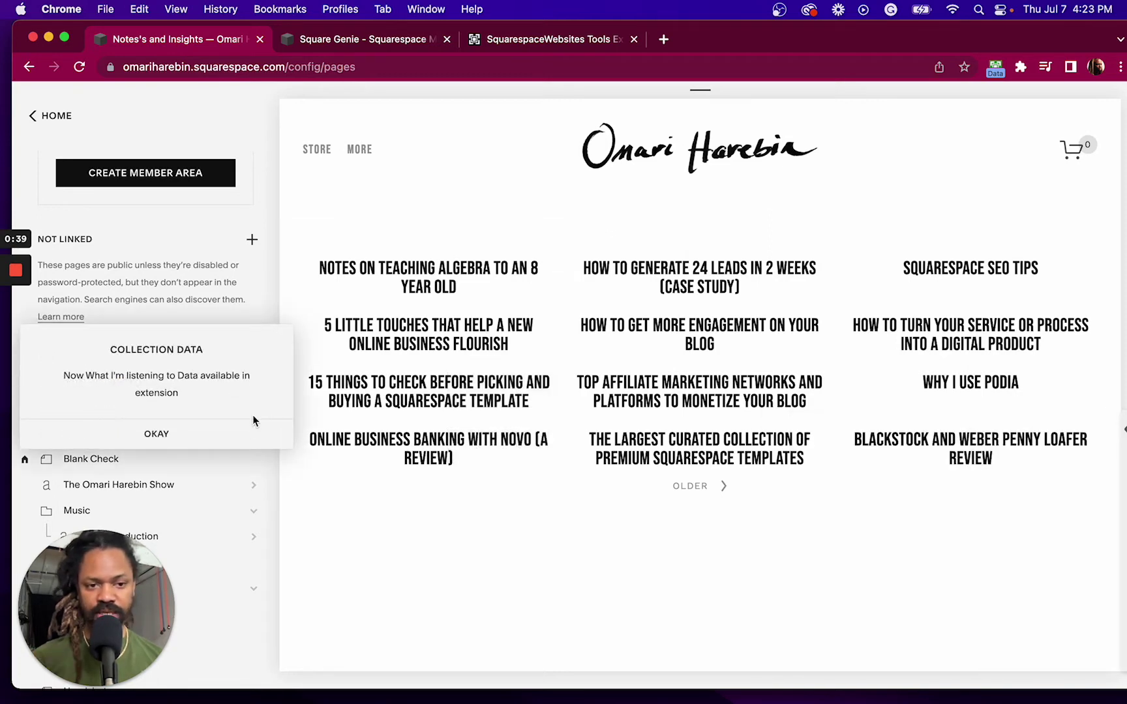
{"action": "left_click", "coordinate": [171, 439]}
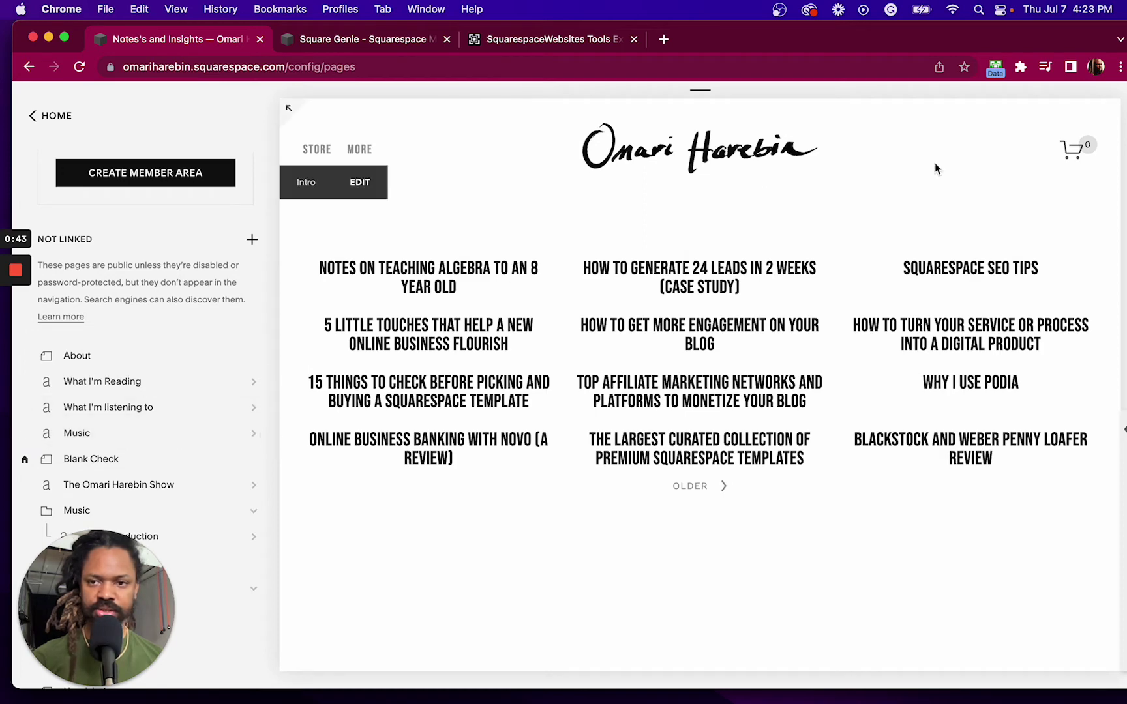
{"action": "left_click", "coordinate": [997, 70]}
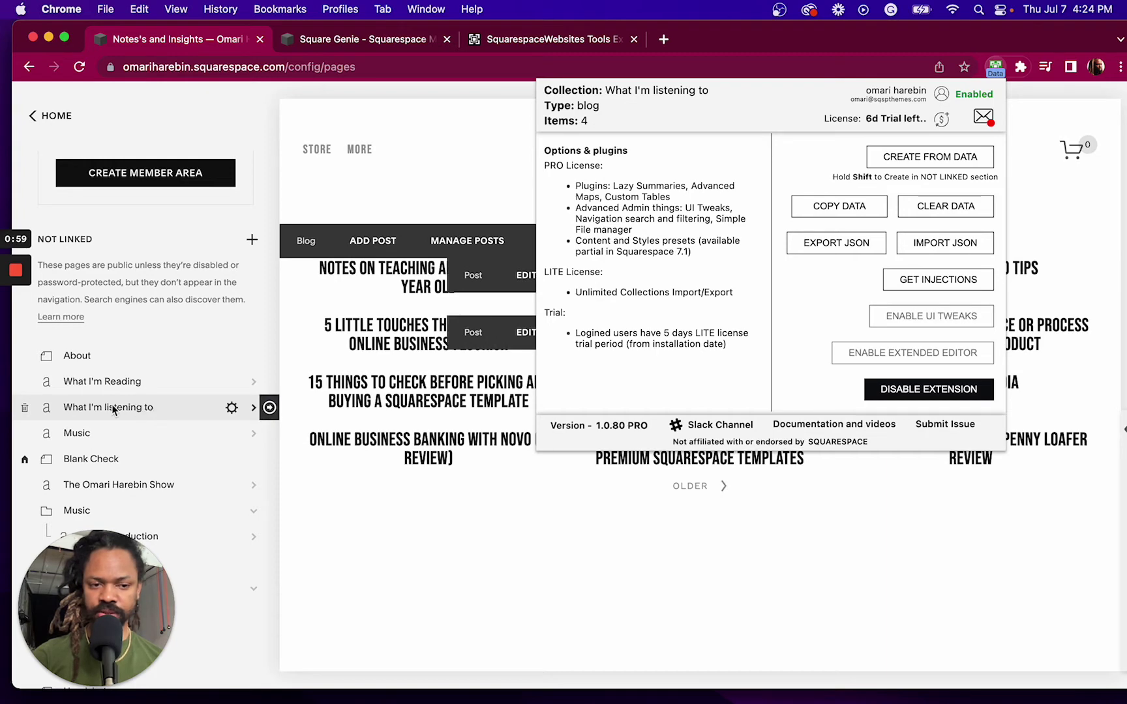
- On the 7.1 site, Shift-choose CREATE IN NOT LINKED for What I'm listening to in the Data extension
{"action": "left_click", "coordinate": [360, 39]}
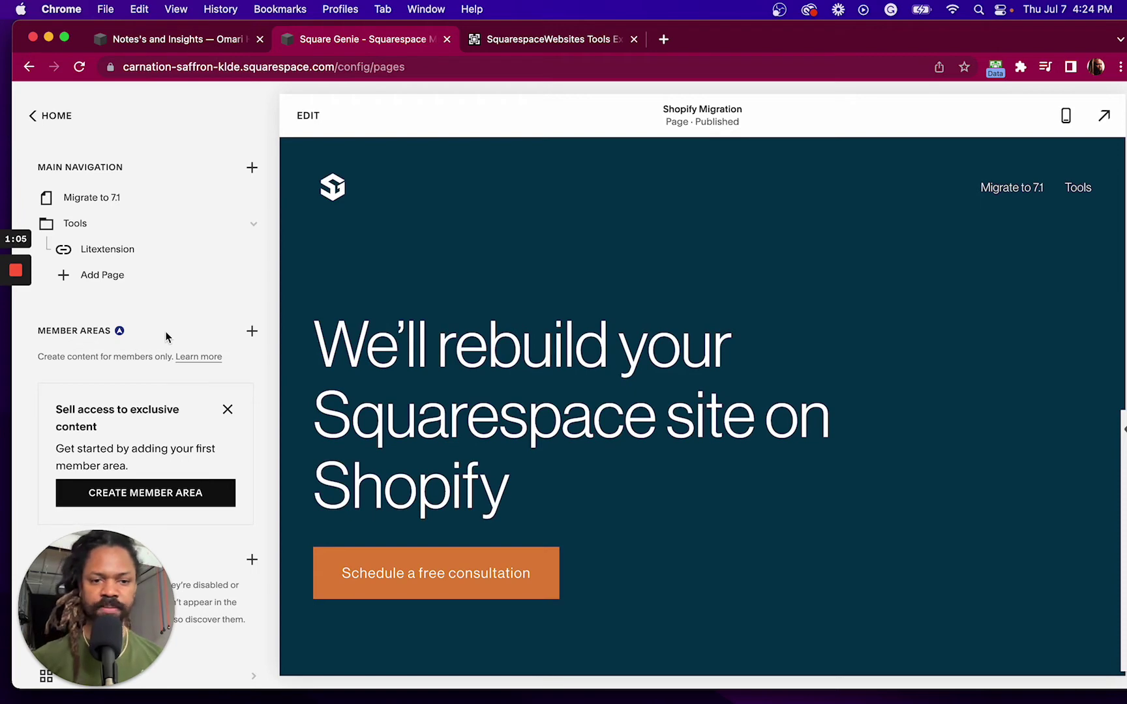
{"action": "scroll", "coordinate": [166, 337], "scroll_direction": "down", "scroll_amount": 10}
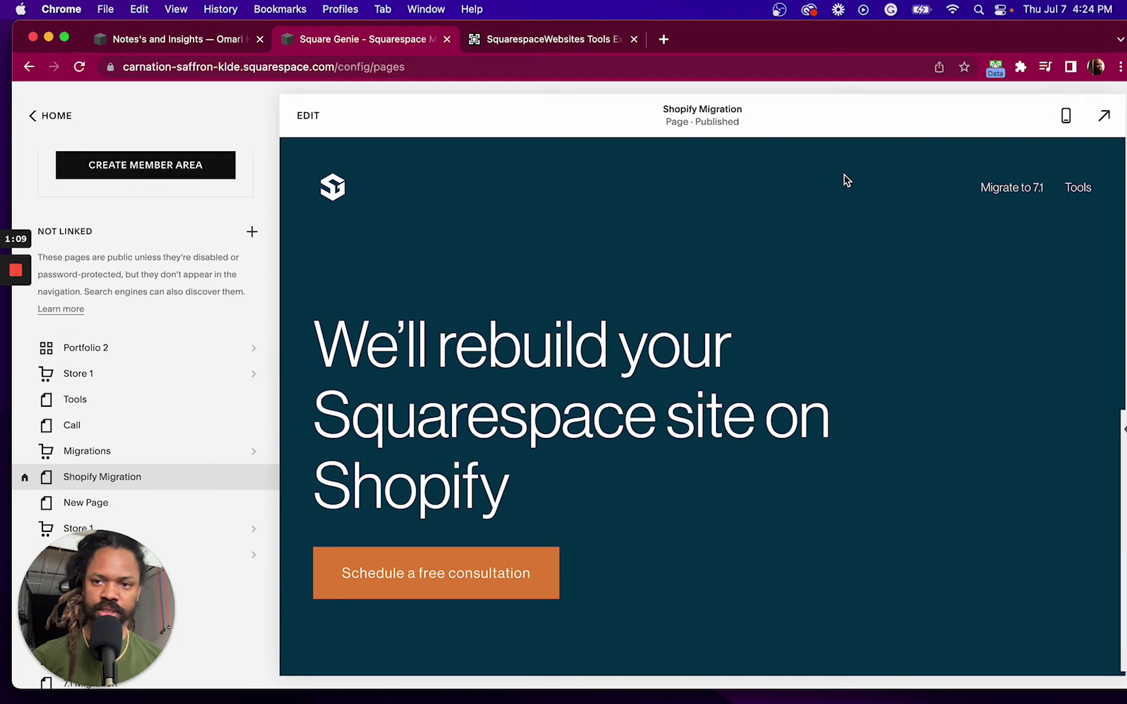
{"action": "left_click", "coordinate": [996, 69]}
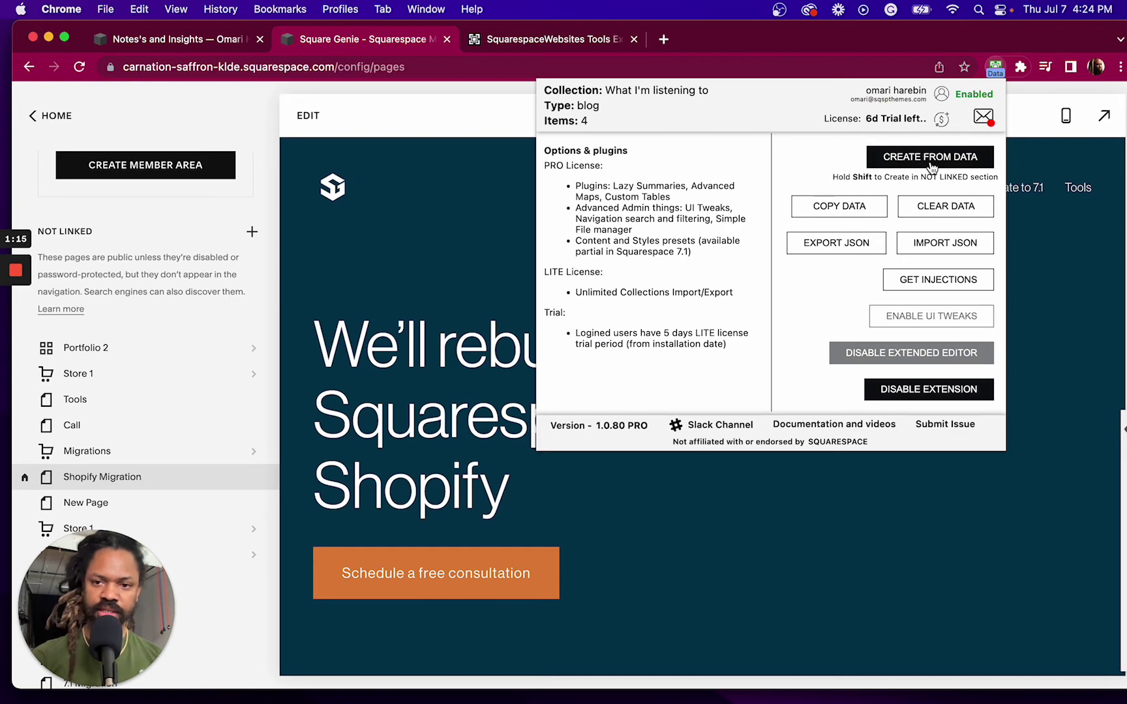
{"action": "key", "text": "shift"}
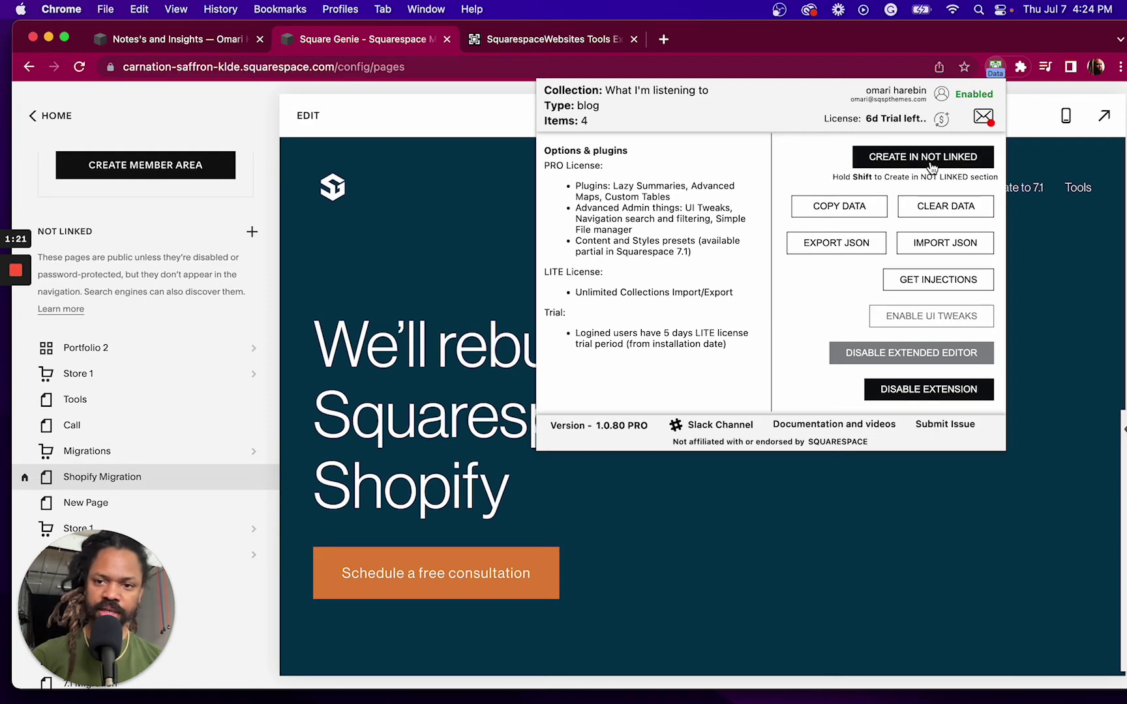
{"action": "left_click", "coordinate": [933, 167], "text": "shift"}
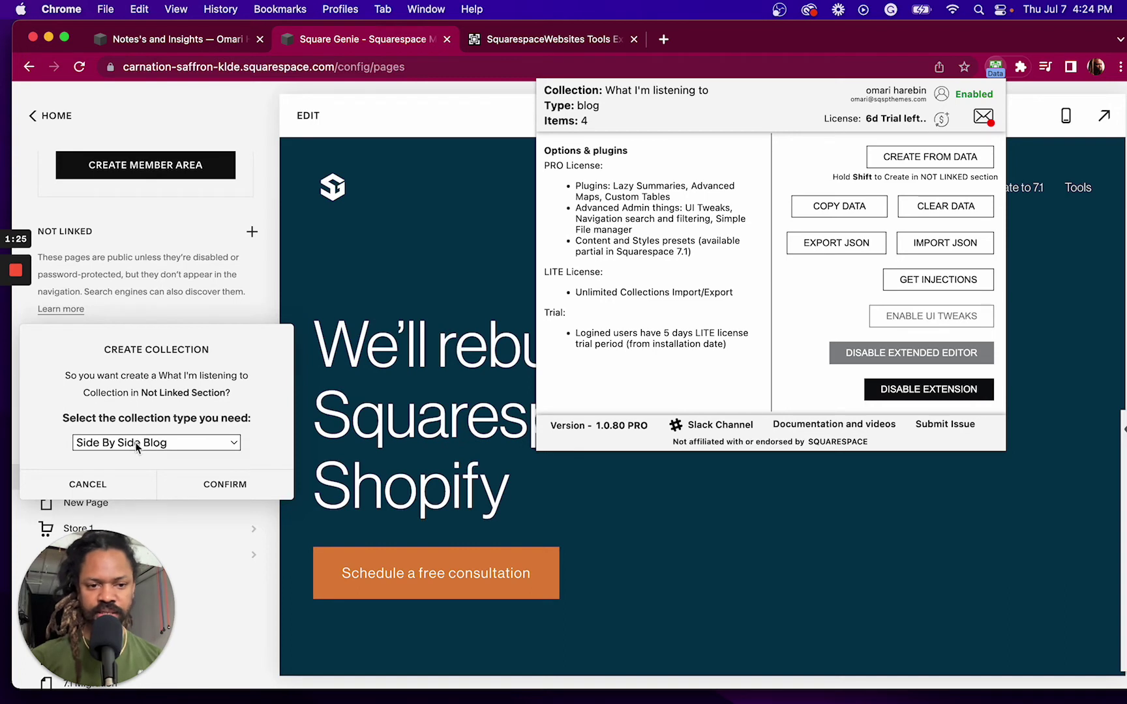
- Create What I'm listening to as a Single Column Blog and let the extension add its 4 posts
{"action": "left_click", "coordinate": [135, 442]}
{"action": "left_click", "coordinate": [185, 441]}
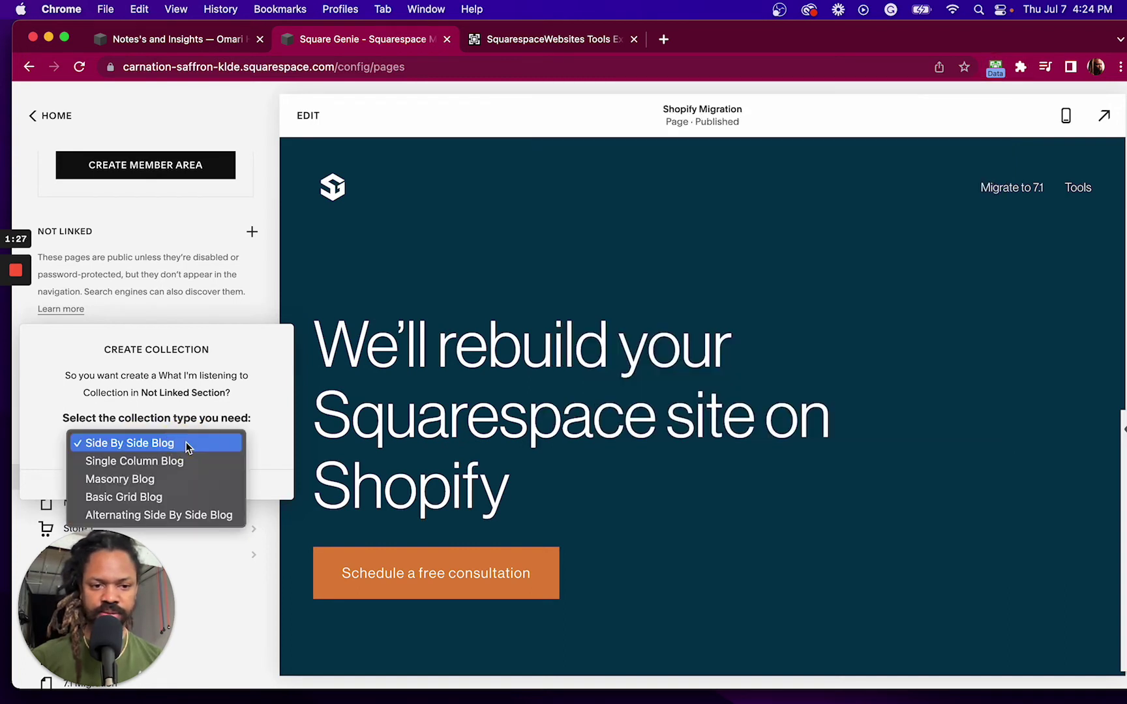
{"action": "left_click", "coordinate": [159, 465]}
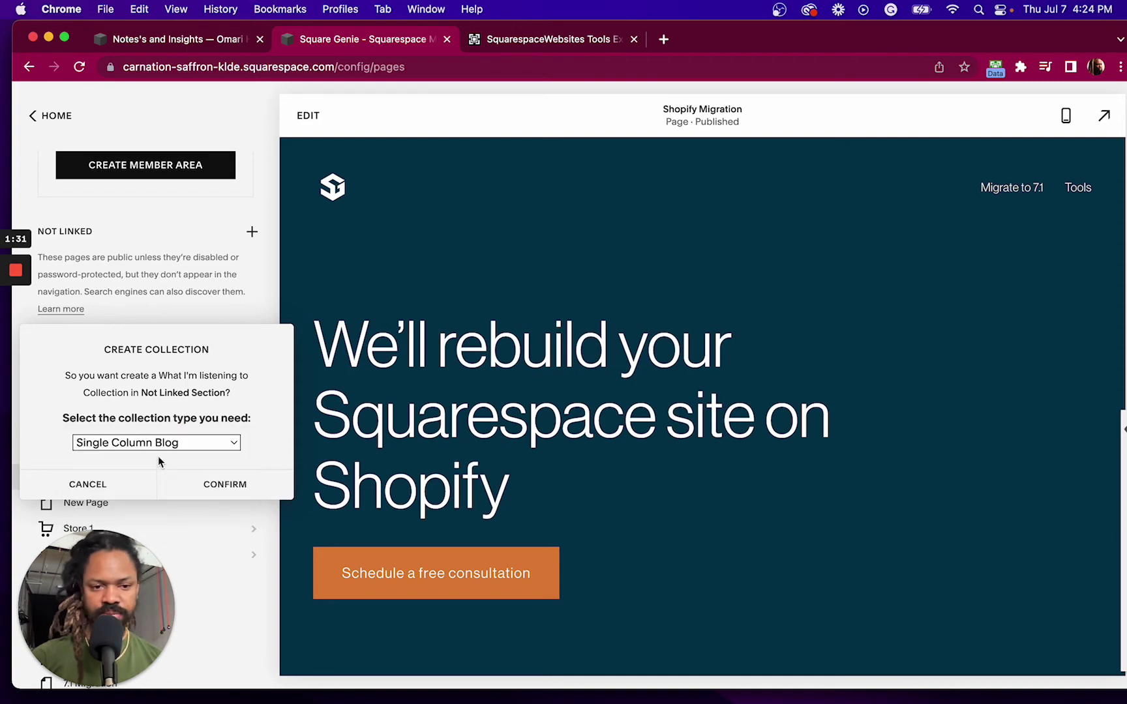
{"action": "left_click", "coordinate": [214, 490]}
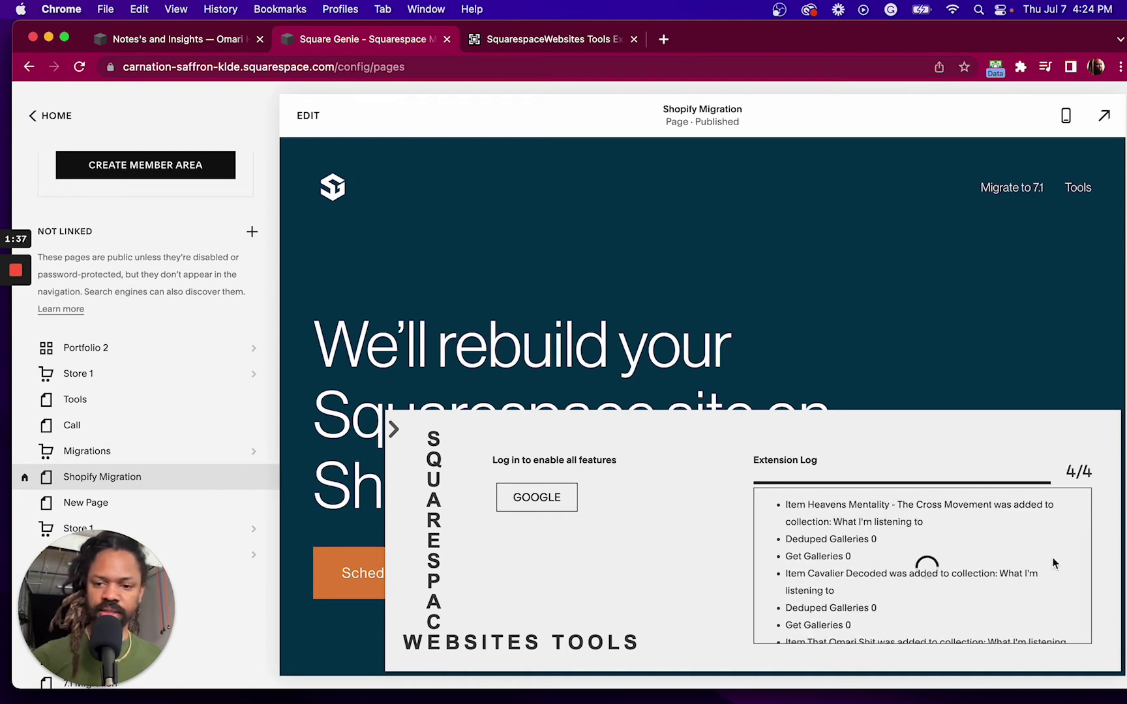
{"action": "left_click", "coordinate": [108, 399]}
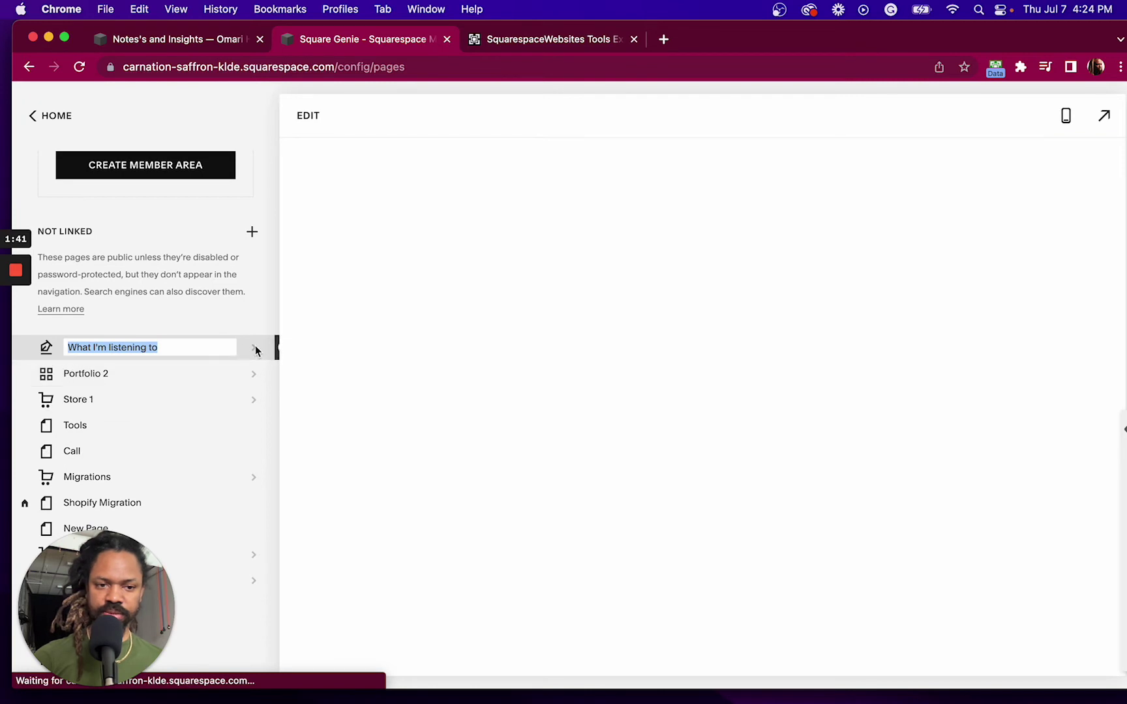
- Browse the copied posts with playlist and video embeds in the new 7.1 blog, then go back to the 7.0 site
{"action": "left_click", "coordinate": [193, 347]}
{"action": "left_click", "coordinate": [97, 339]}
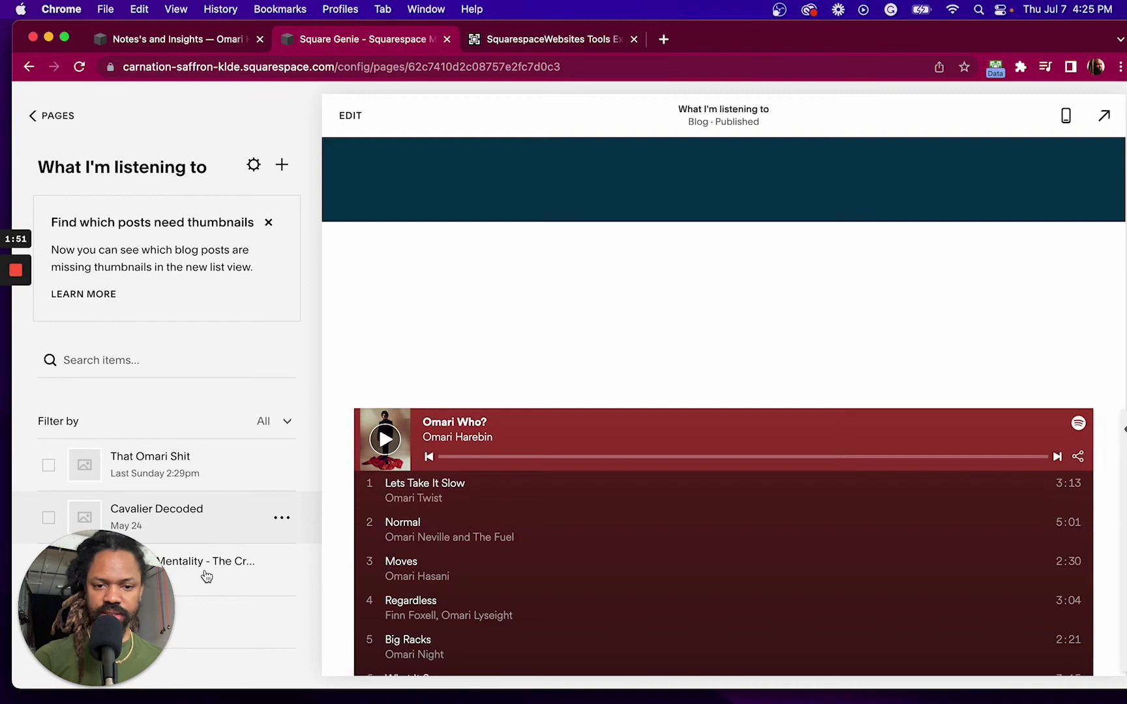
{"action": "scroll", "coordinate": [633, 404], "scroll_direction": "down", "scroll_amount": 10}
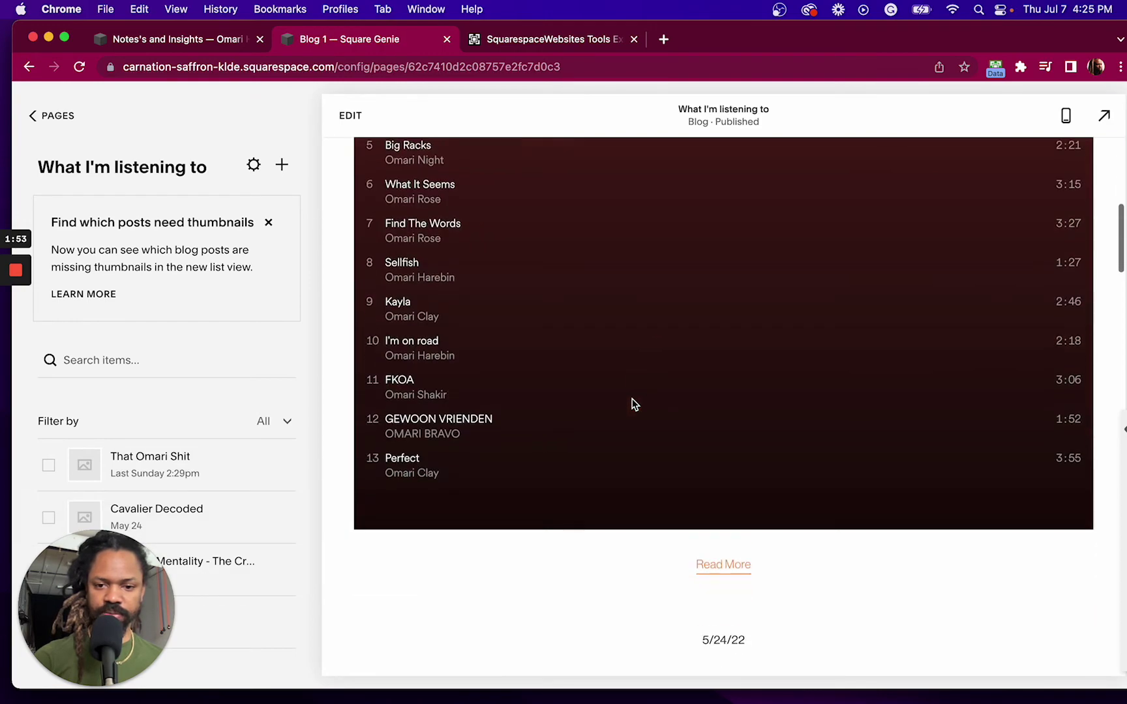
{"action": "scroll", "coordinate": [632, 403], "scroll_direction": "up", "scroll_amount": 5}
{"action": "scroll", "coordinate": [632, 404], "scroll_direction": "down", "scroll_amount": 20}
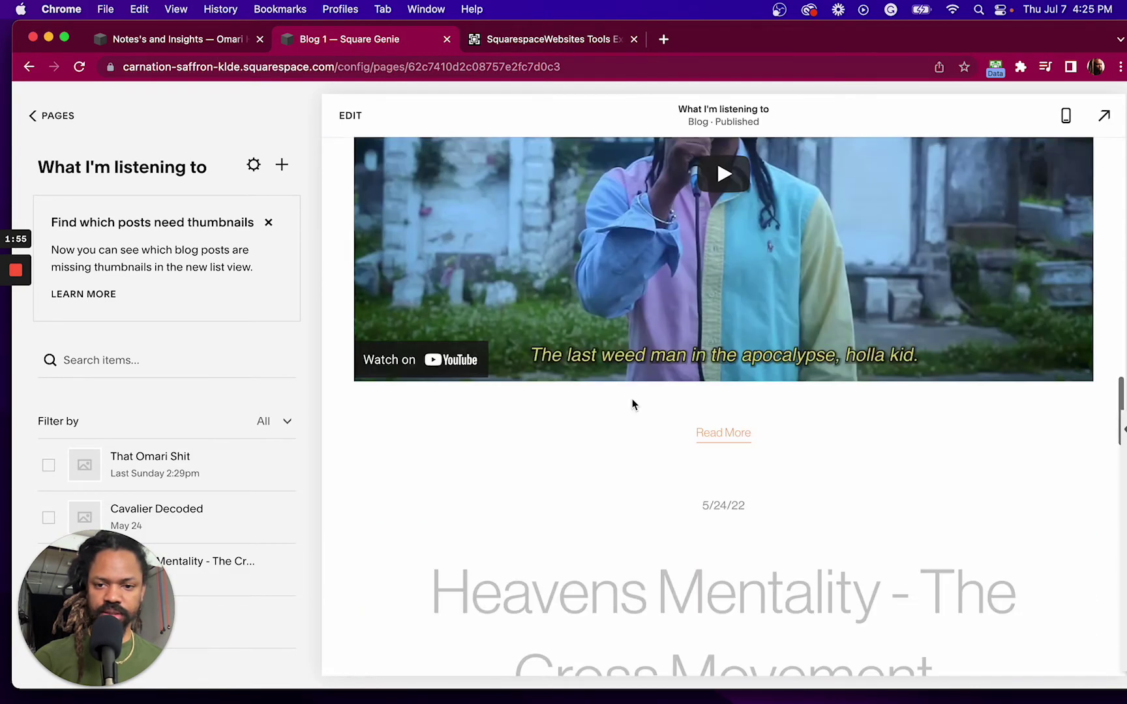
{"action": "scroll", "coordinate": [633, 400], "scroll_direction": "up", "scroll_amount": 20}
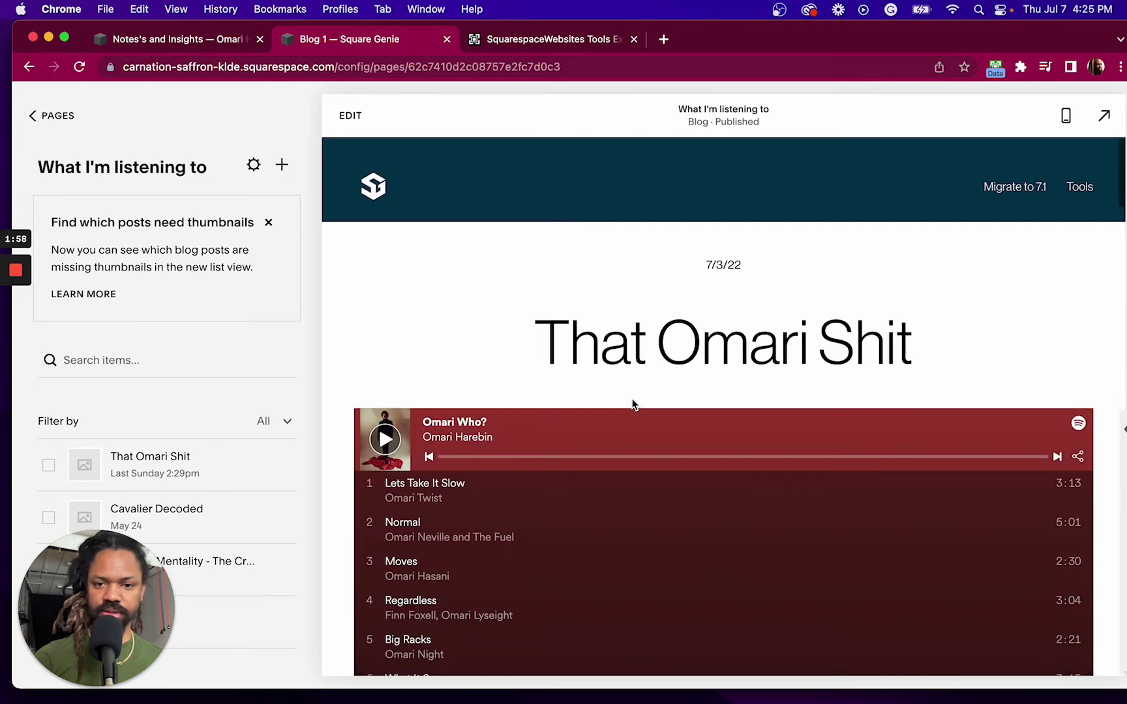
{"action": "left_click", "coordinate": [173, 39]}
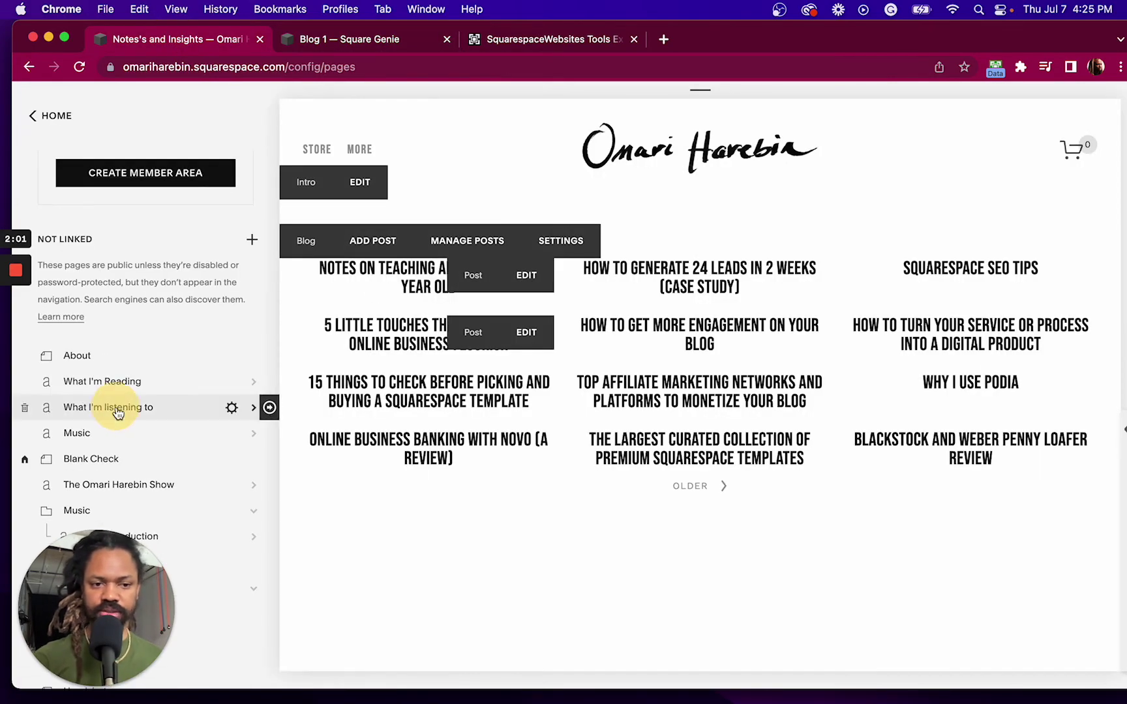
- Review the original four-post What I'm listening to blog on the 7.0 site, then show the Tools Extension PRO page
{"action": "left_click", "coordinate": [117, 413]}
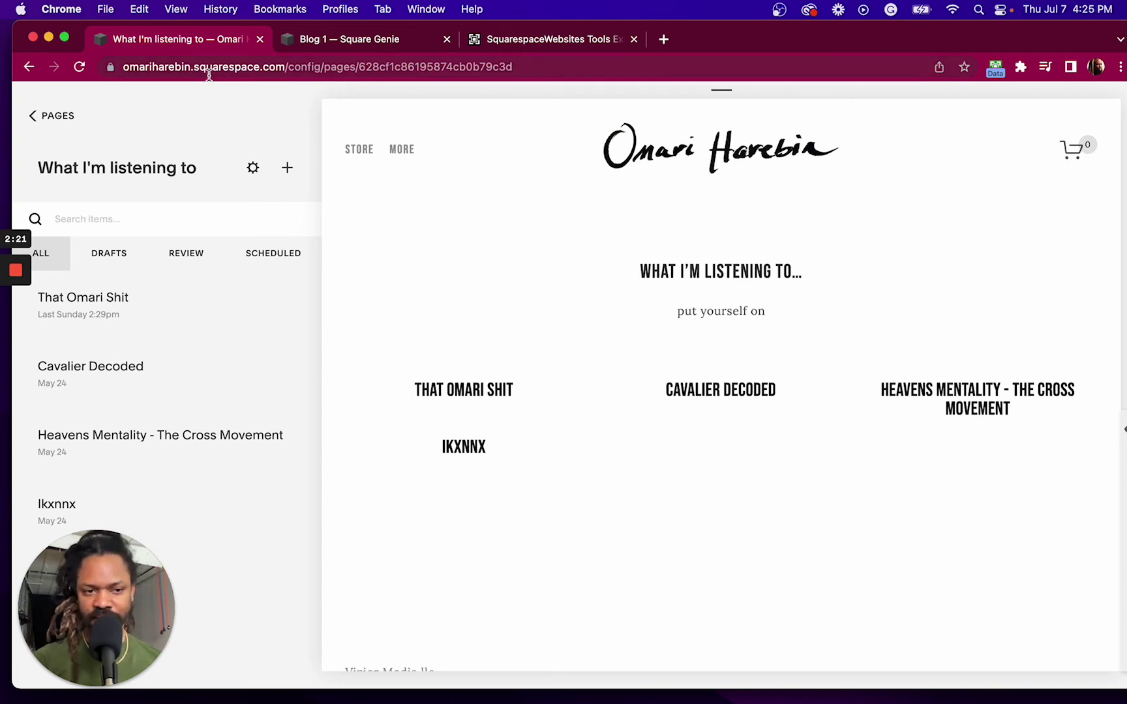
{"action": "left_click", "coordinate": [542, 49]}
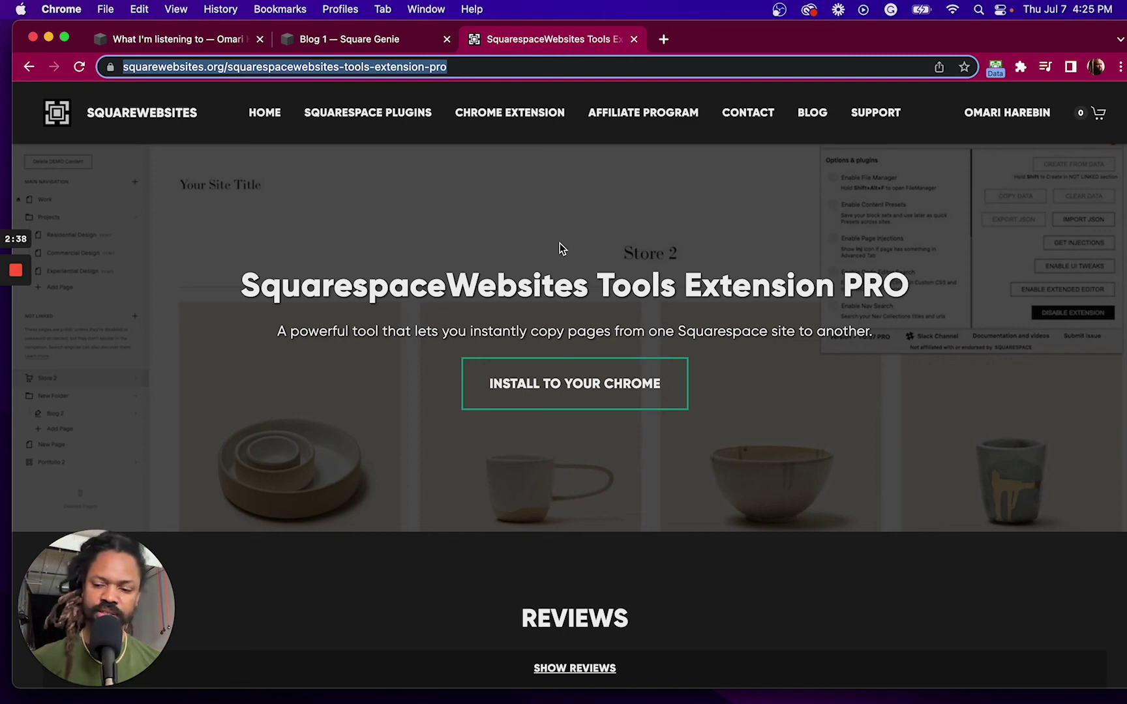
{"action": "scroll", "coordinate": [419, 440], "scroll_direction": "down", "scroll_amount": 3}
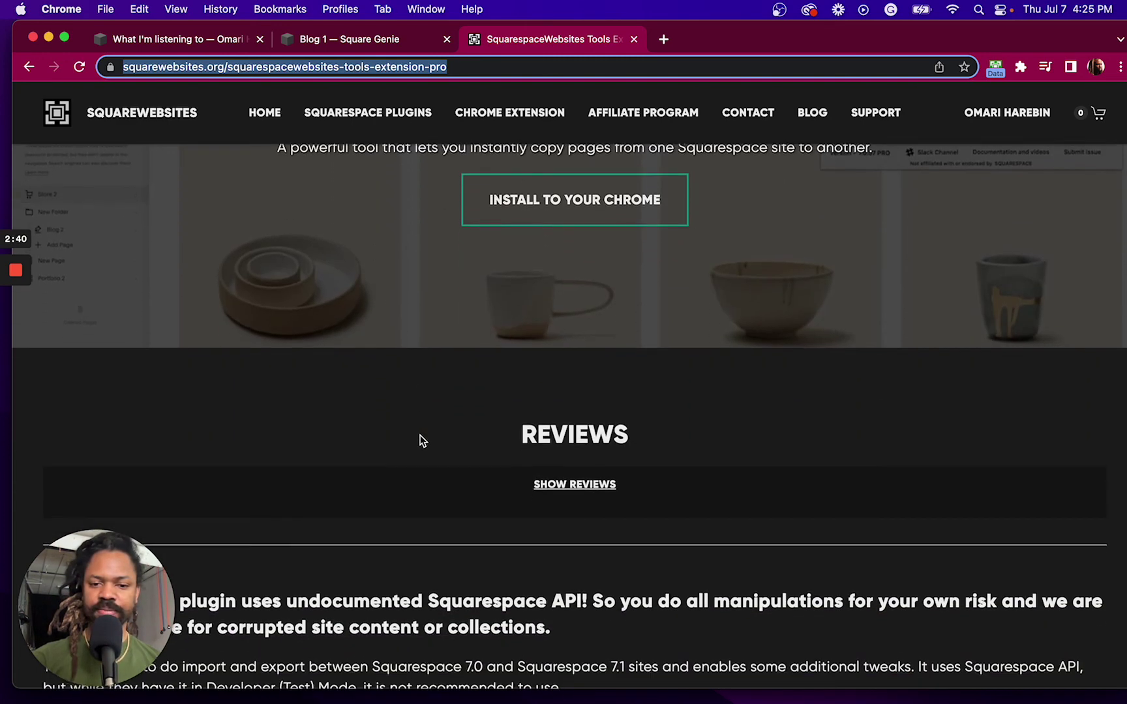
{"action": "scroll", "coordinate": [419, 442], "scroll_direction": "up", "scroll_amount": 3}
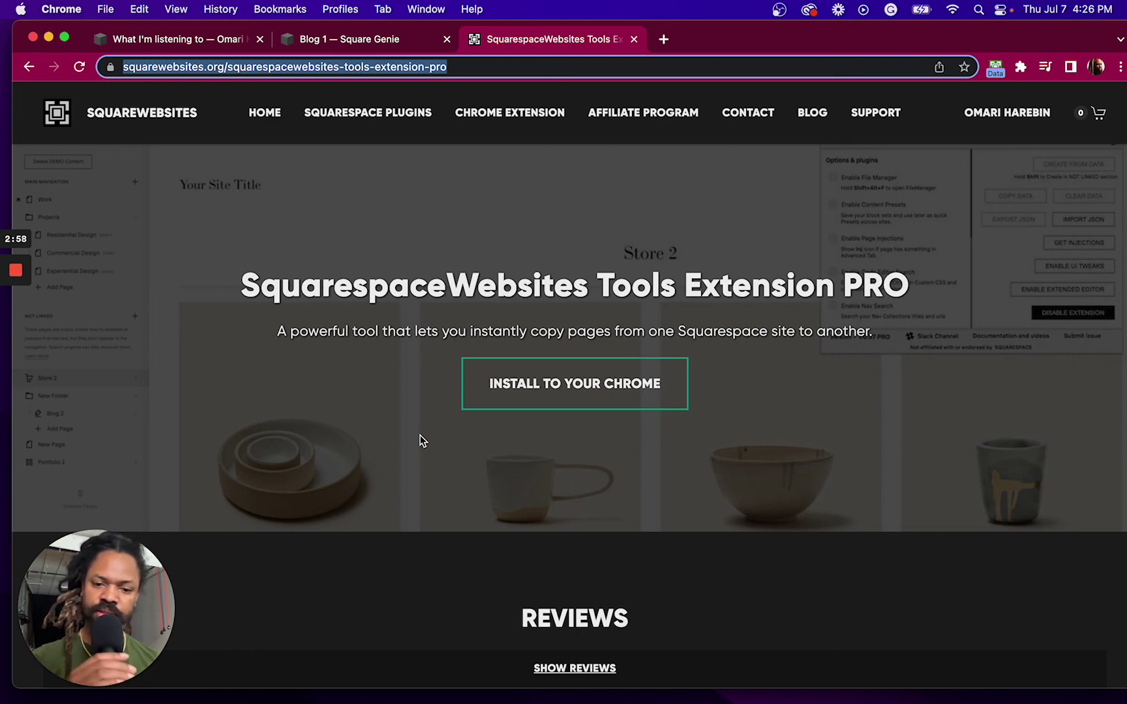
{"action": "mouse_move", "coordinate": [17, 271]}
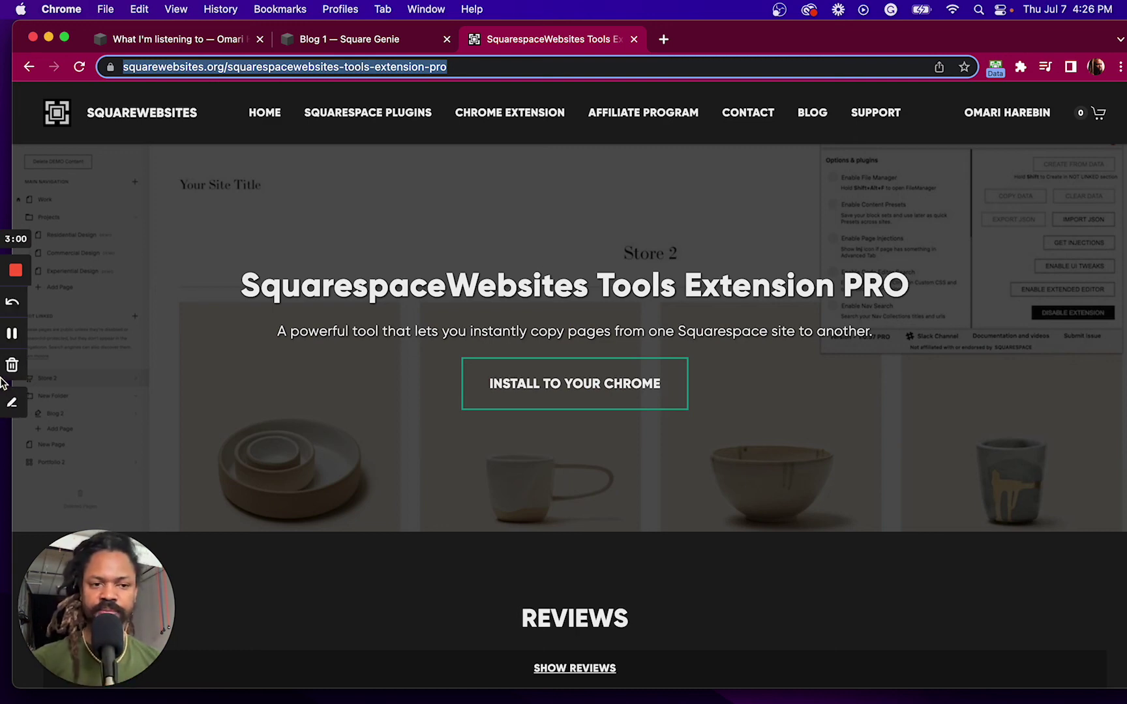